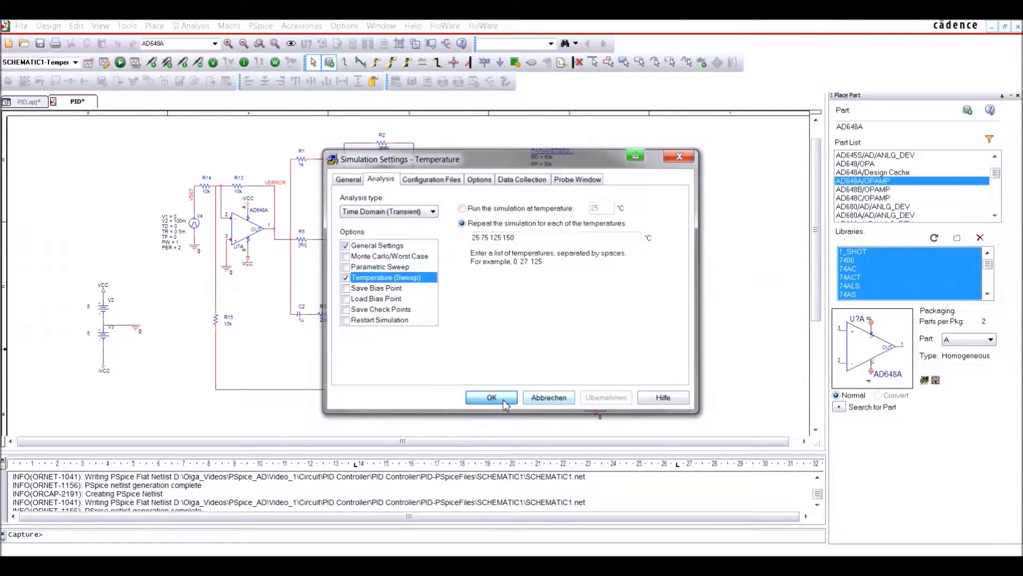
# Step: Create a 'Parametric' profile inheriting from SCHEMATIC1-Temperature that sweeps global parameter RP from 20k to 100k in 5k steps
pyautogui.press('Return')
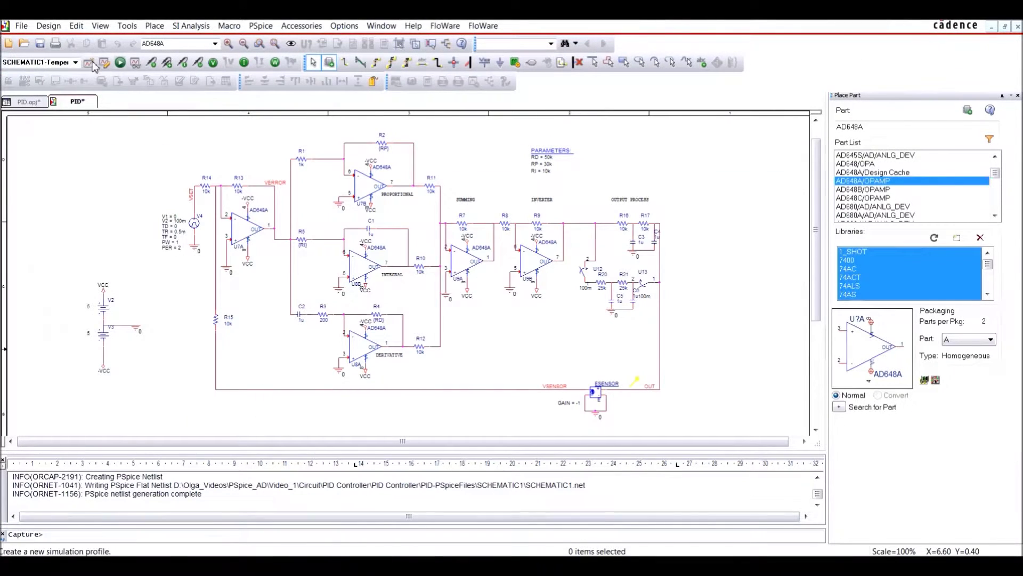
pyautogui.click(91, 63)
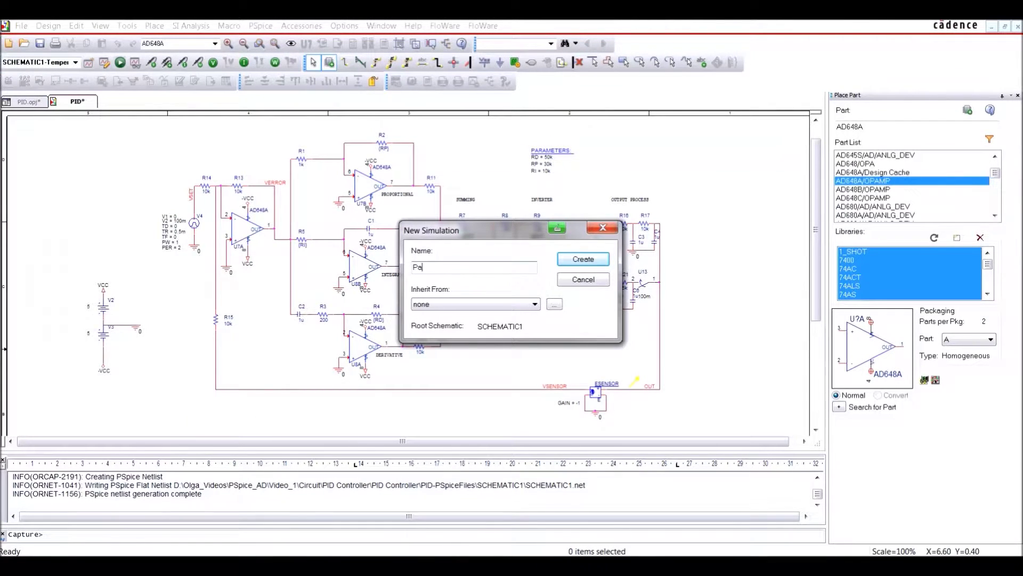
pyautogui.write('Parametric')
pyautogui.click(480, 304)
pyautogui.click(476, 326)
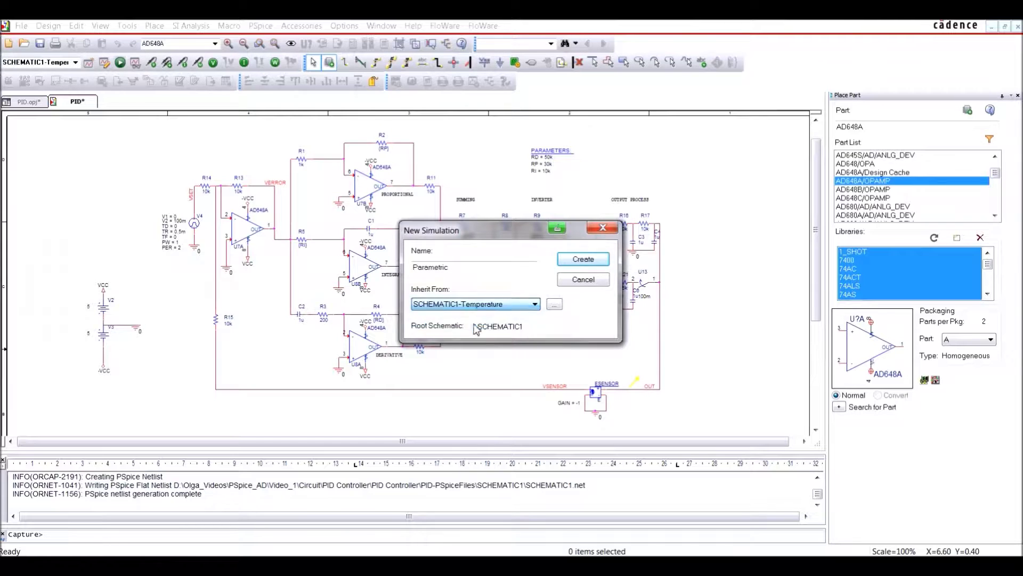
pyautogui.click(583, 259)
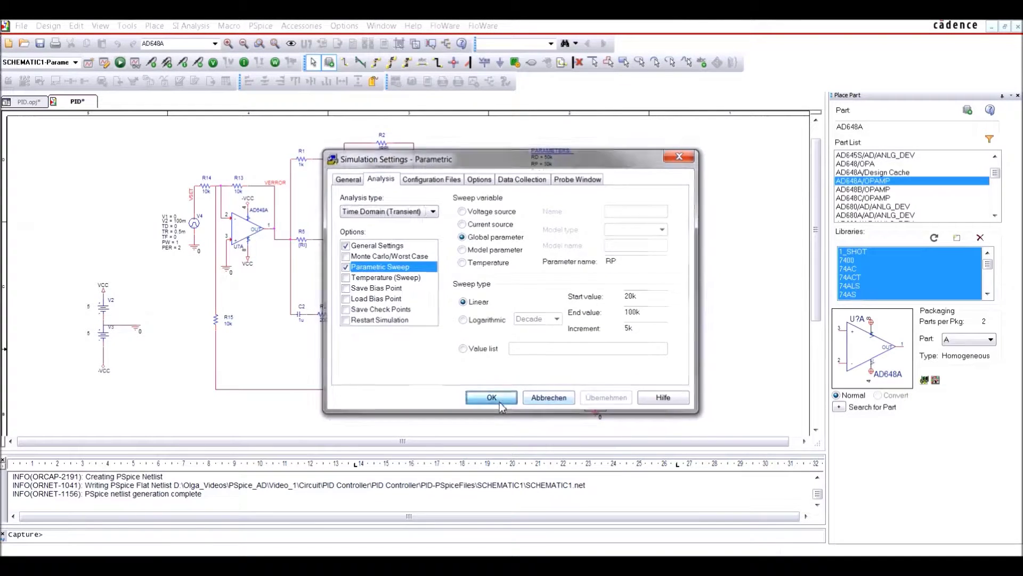
pyautogui.click(491, 398)
# Step: Run the parametric simulation and plot V(OUT) for every RP value
pyautogui.click(120, 63)
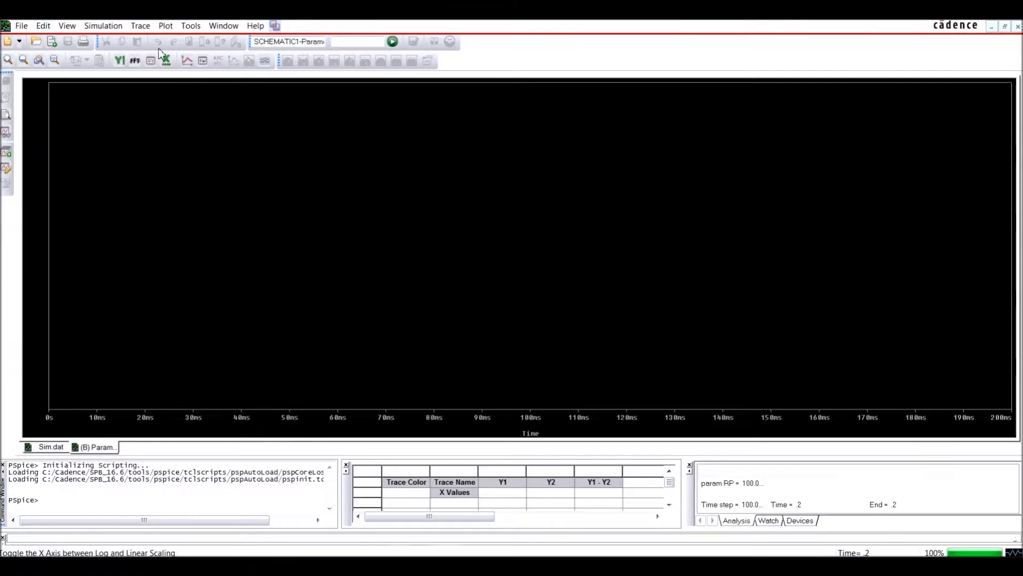
pyautogui.click(140, 25)
pyautogui.click(153, 41)
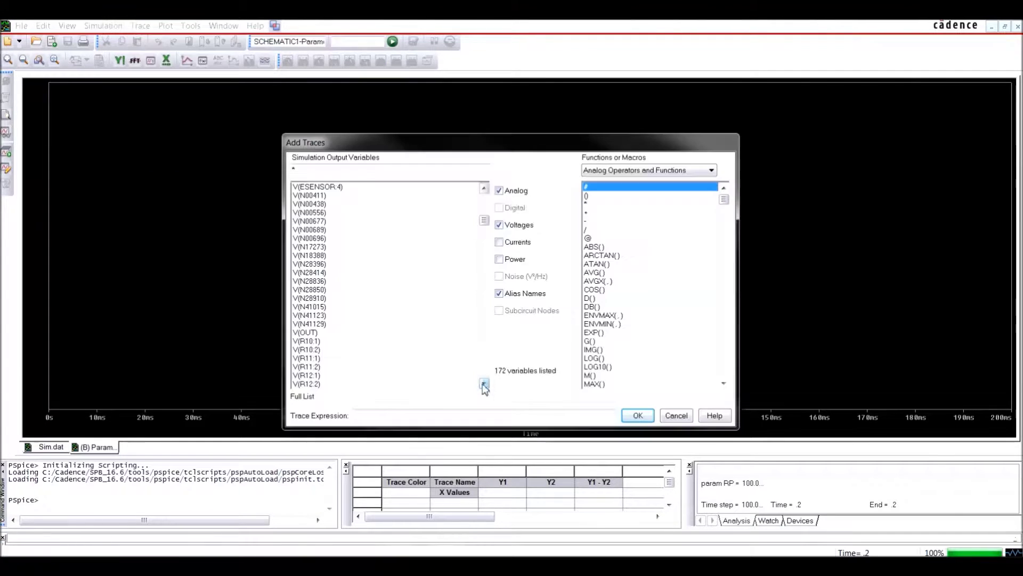
pyautogui.click(317, 332)
pyautogui.click(640, 414)
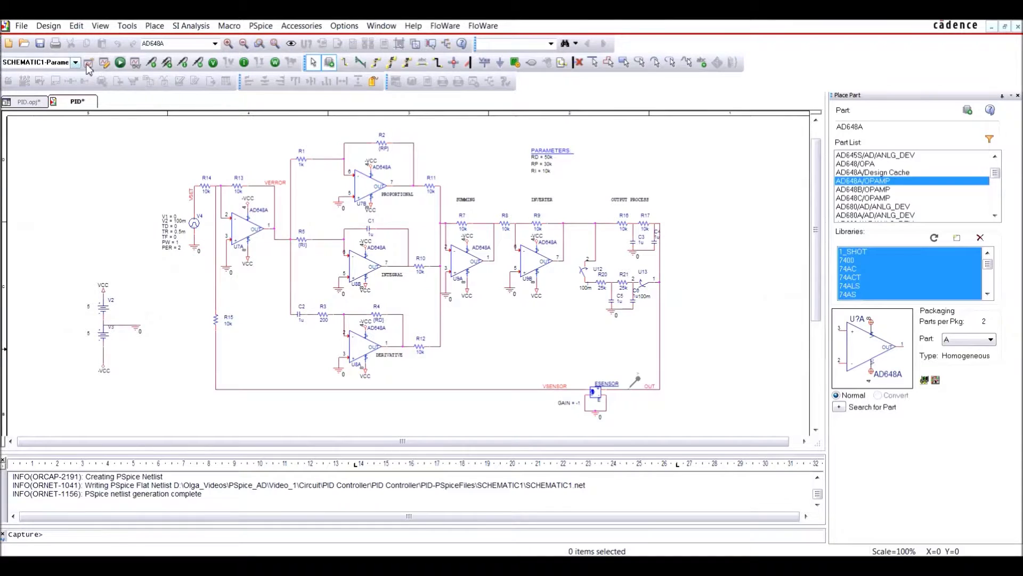
# Step: Create a 'Tolerances' profile with a 50-run Monte Carlo analysis
pyautogui.click(88, 64)
pyautogui.write('Tolerances')
pyautogui.click(582, 262)
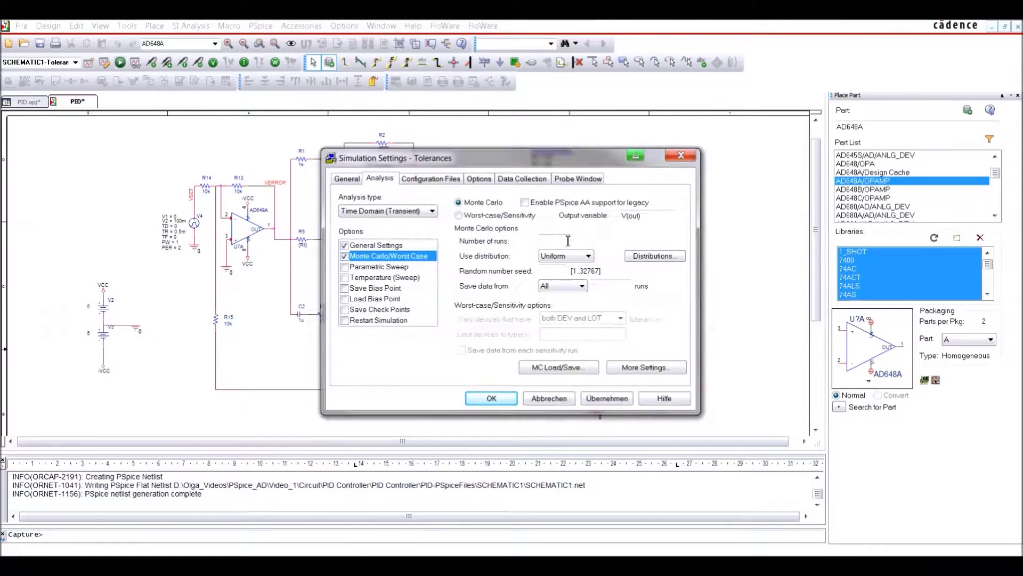
pyautogui.click(491, 398)
# Step: Run the Monte Carlo simulation, load all passes, and plot V(OUT) for each run
pyautogui.click(120, 62)
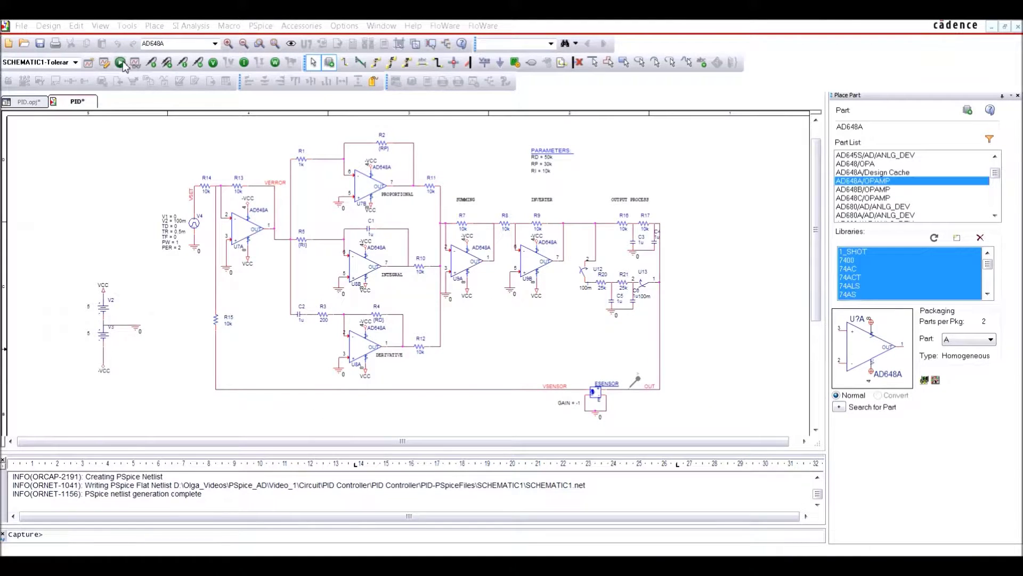
pyautogui.scroll(-10, 426, 233)
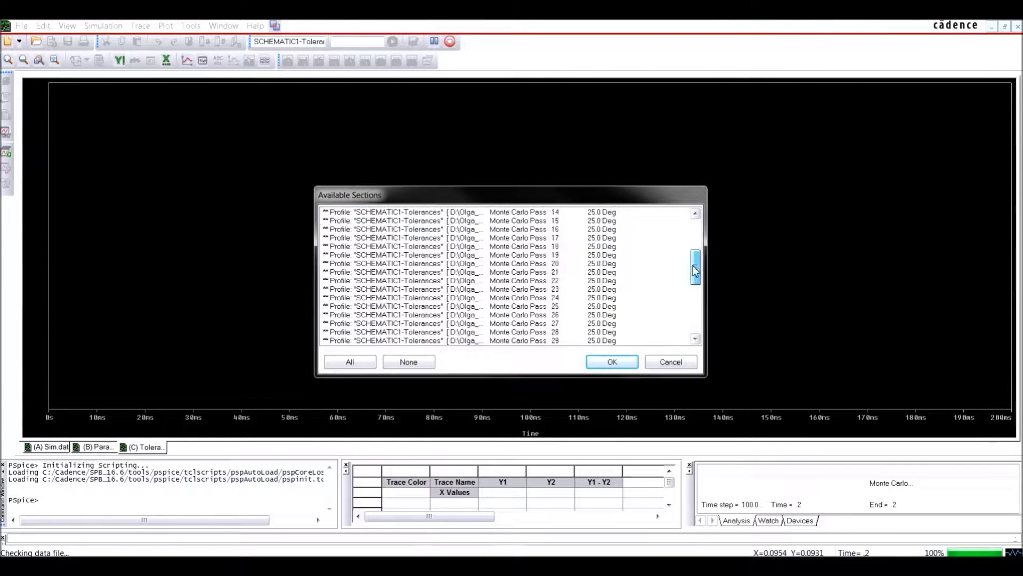
pyautogui.click(350, 362)
pyautogui.click(612, 362)
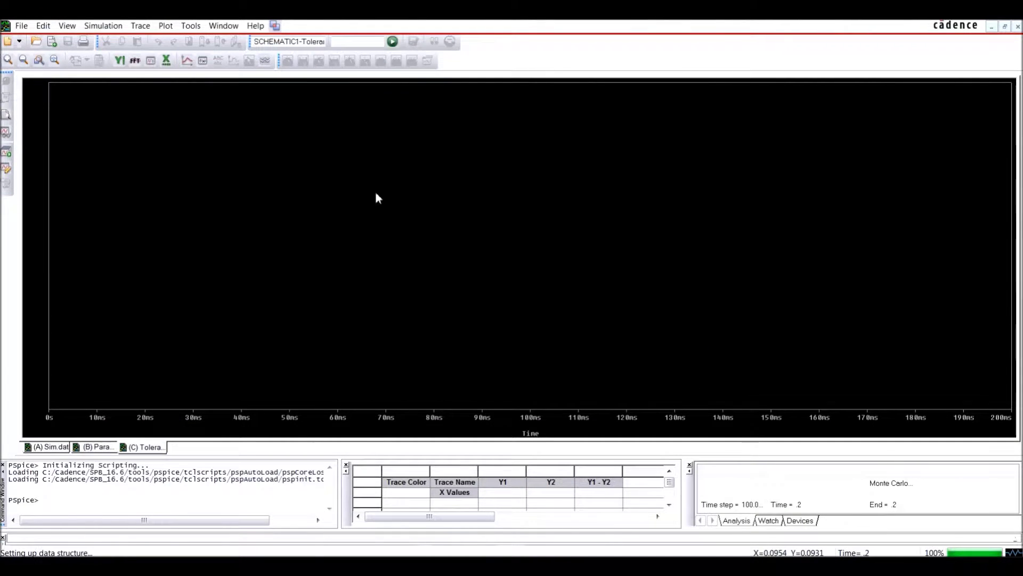
pyautogui.click(140, 26)
pyautogui.click(155, 40)
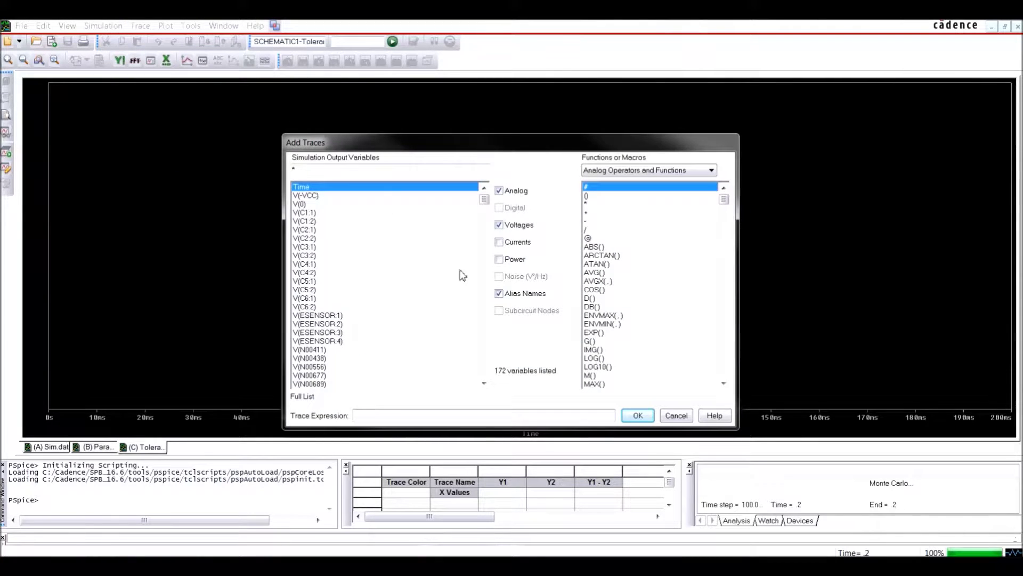
pyautogui.scroll(-5, 462, 273)
pyautogui.click(461, 337)
pyautogui.click(637, 415)
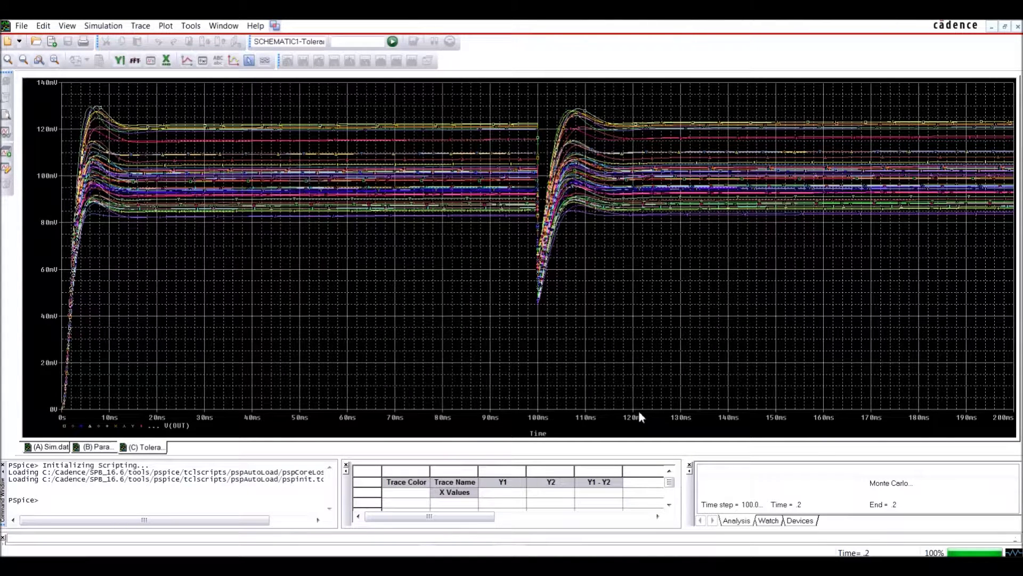
# Step: Use the Performance Analysis wizard to plot a Max_XRange histogram of v(out) over 2ms to 20ms
pyautogui.click(141, 25)
pyautogui.click(176, 97)
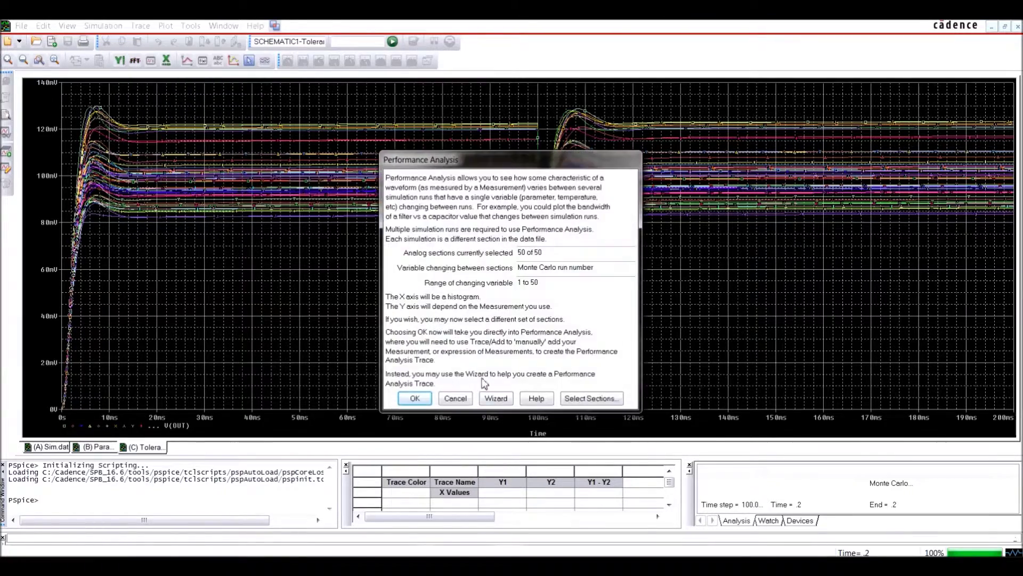
pyautogui.click(496, 398)
pyautogui.click(557, 354)
pyautogui.scroll(-5, 426, 277)
pyautogui.click(402, 272)
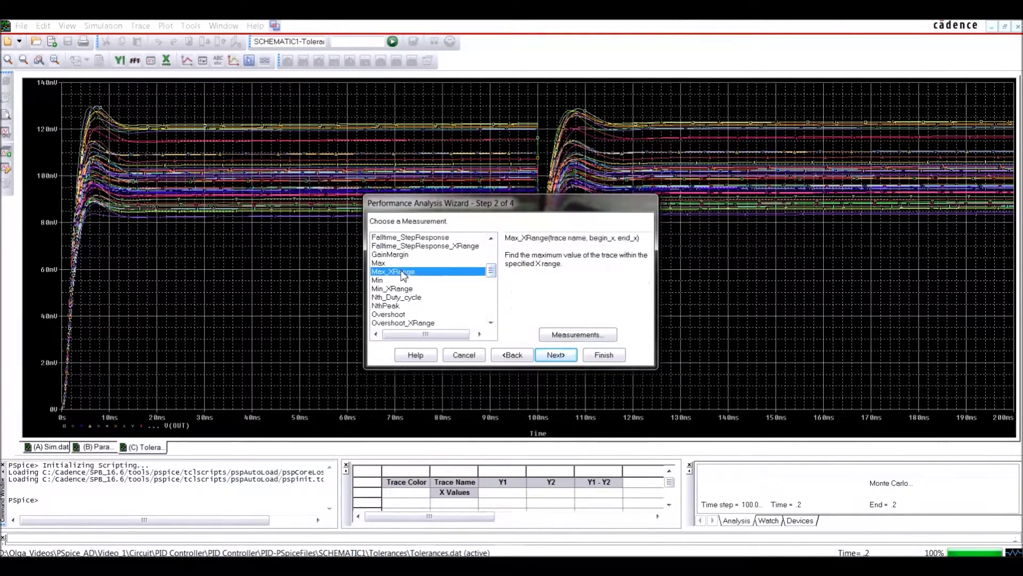
pyautogui.click(555, 354)
pyautogui.write('v(out), ,')
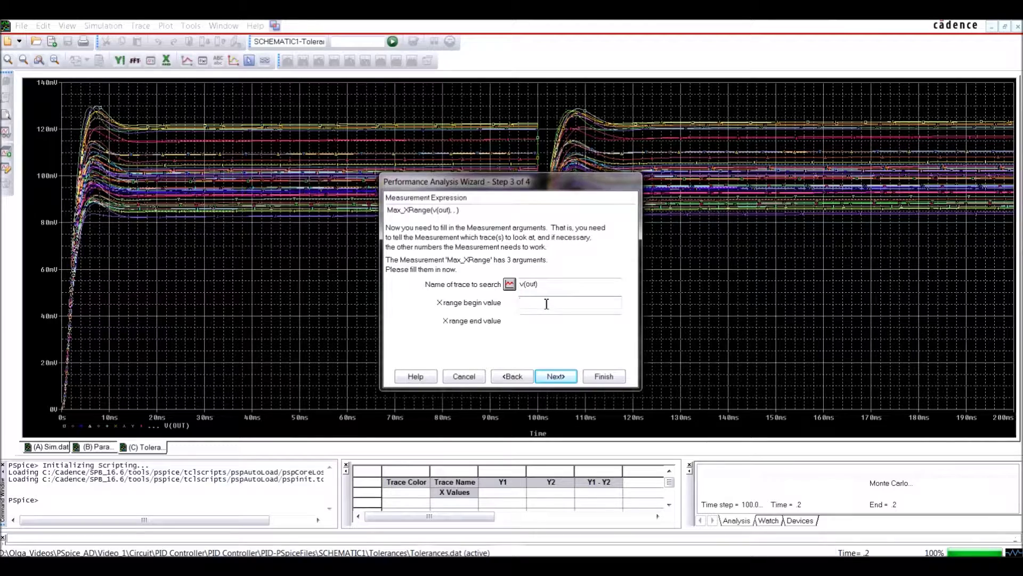
pyautogui.write('2ms')
pyautogui.press('Tab')
pyautogui.write('20ms')
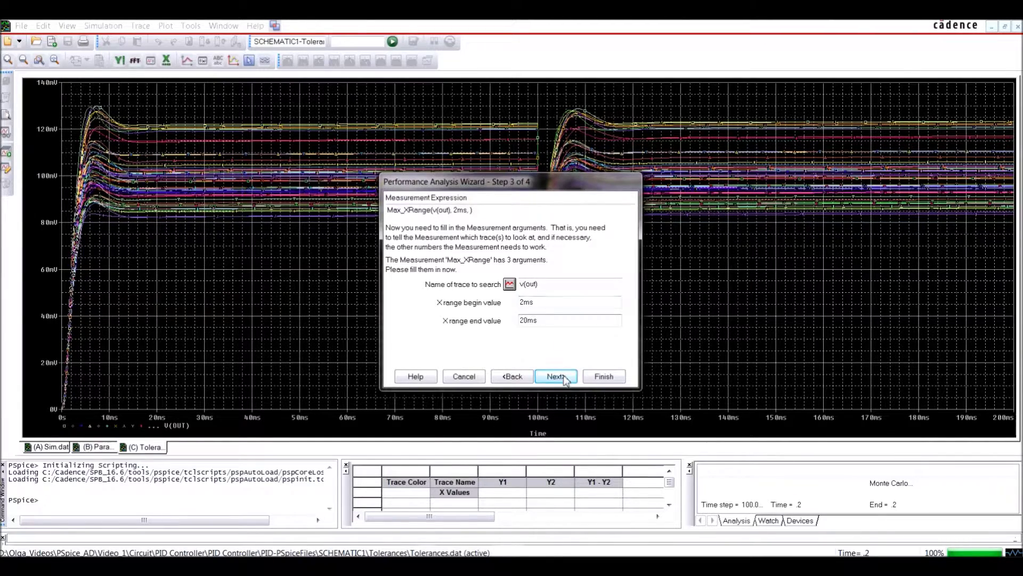
pyautogui.click(556, 376)
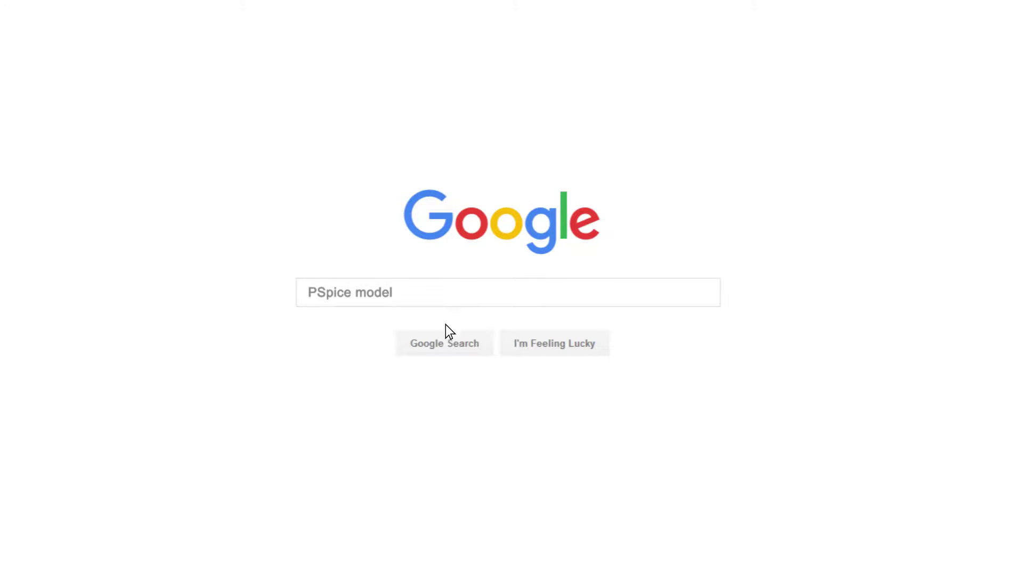
# Step: Run the Google search for 'PSpice model'
pyautogui.click(444, 340)
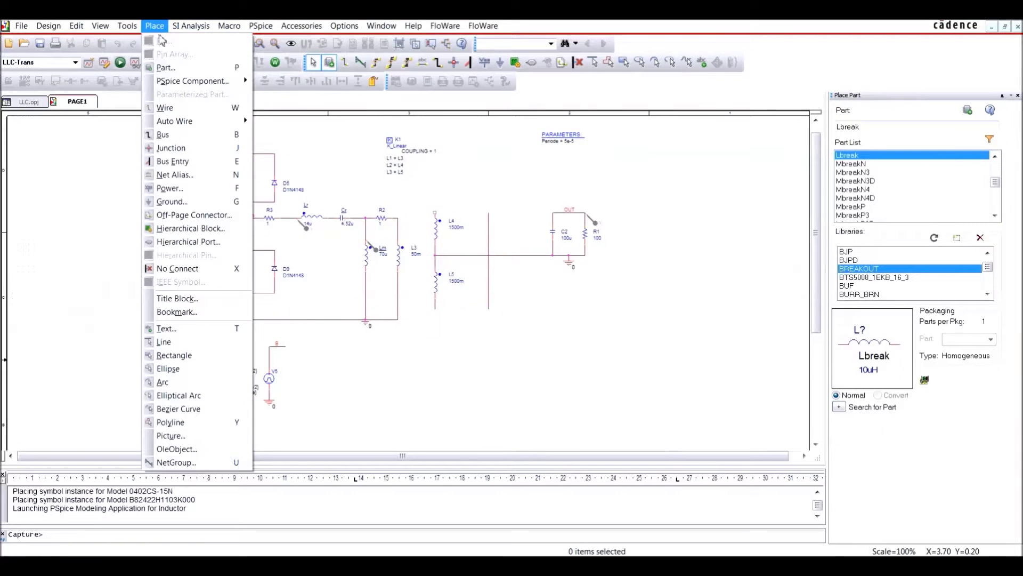
# Step: Place two modeled LEDs with max forward current 450 beside L4 and L5
pyautogui.moveTo(206, 80)
pyautogui.moveTo(320, 221)
pyautogui.click(388, 304)
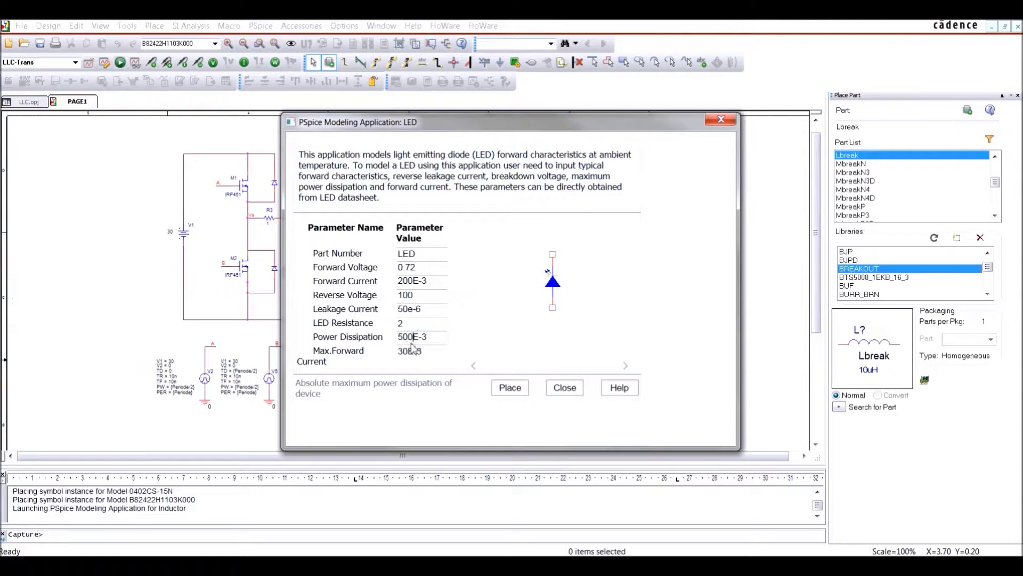
pyautogui.click(412, 350)
pyautogui.press('BackSpace')
pyautogui.press('BackSpace')
pyautogui.write('450')
pyautogui.click(510, 387)
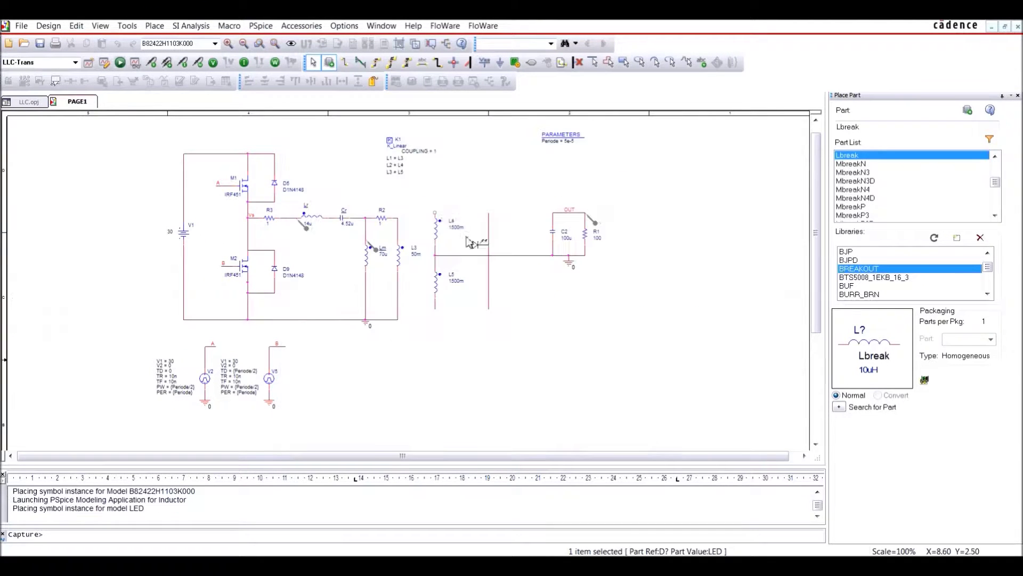
pyautogui.click(457, 212)
pyautogui.click(456, 308)
pyautogui.press('Escape')
# Step: Place a modeled non-ideal 10uH inductor L6 between D10 and OUT
pyautogui.click(155, 25)
pyautogui.moveTo(202, 81)
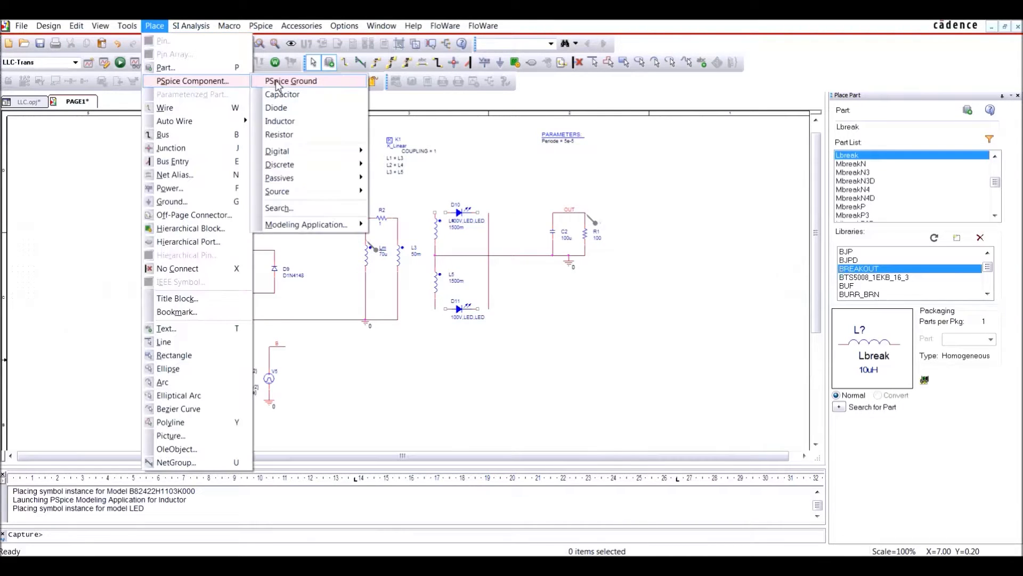
pyautogui.moveTo(320, 225)
pyautogui.click(394, 235)
pyautogui.click(684, 354)
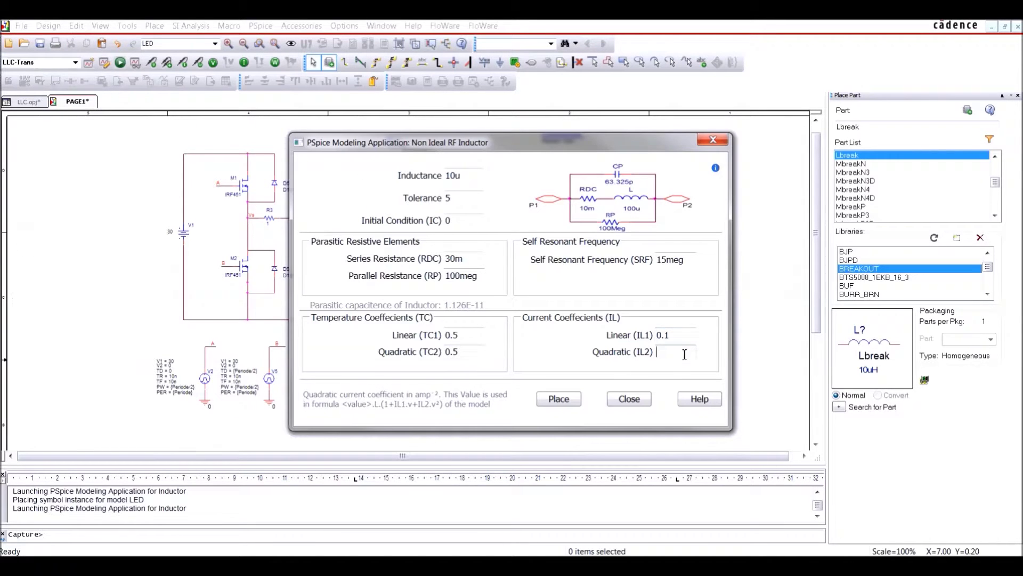
pyautogui.click(558, 399)
pyautogui.click(520, 212)
pyautogui.press('Escape')
pyautogui.press('w')
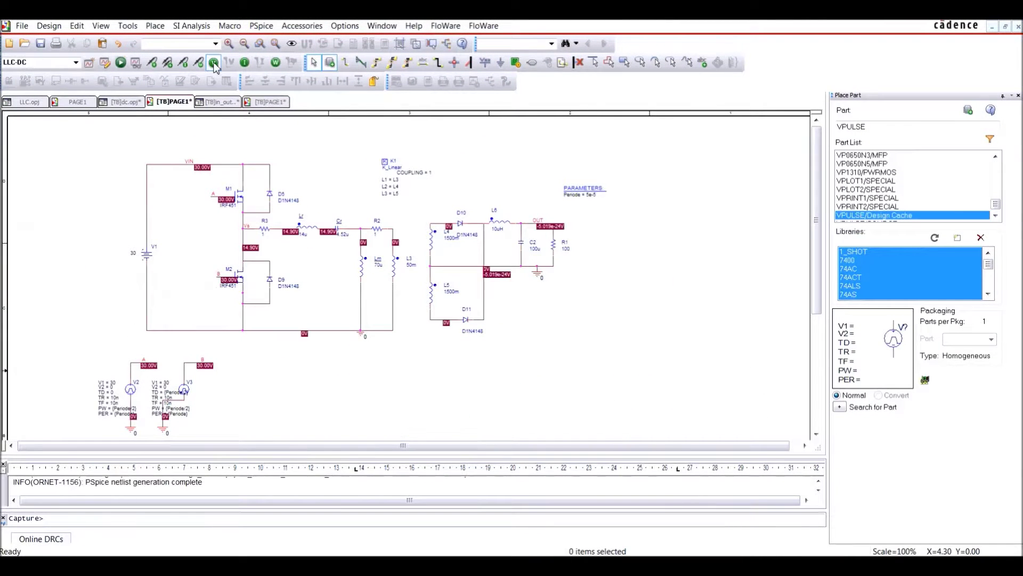
# Step: Hide the bias-point voltage and current values and show bias-point power instead
pyautogui.click(213, 62)
pyautogui.click(244, 62)
pyautogui.click(244, 63)
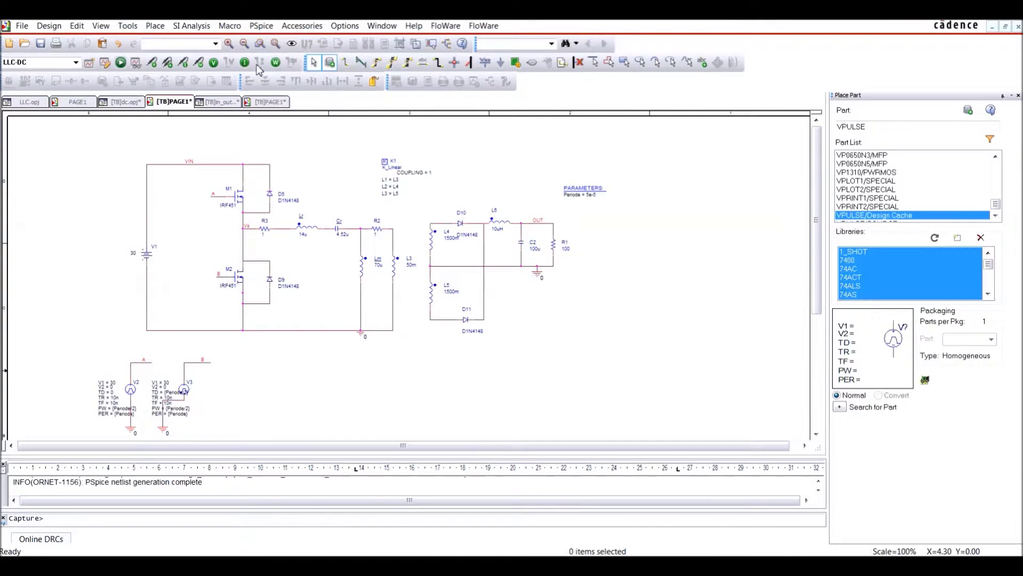
pyautogui.click(275, 62)
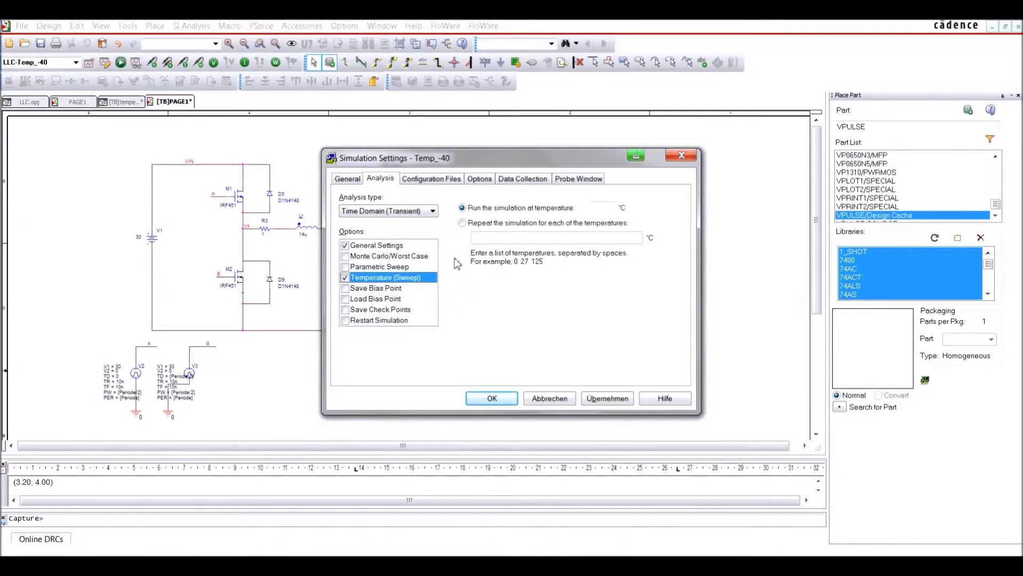
# Step: Edit the simulation temperature in the Temp_50 profile settings
pyautogui.click(611, 209)
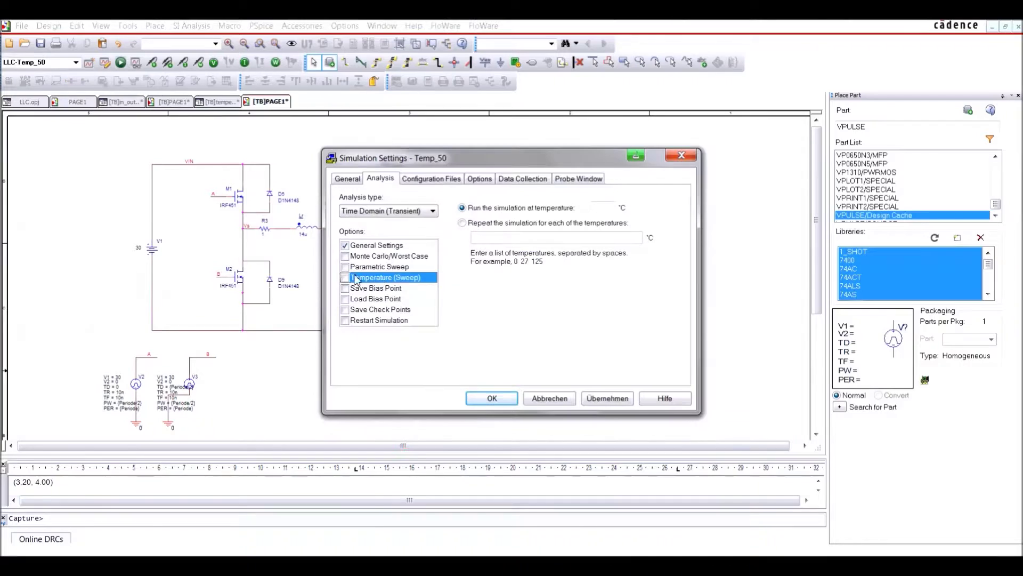
# Step: Enable the temperature analysis and apply the Temp_50 simulation settings
pyautogui.click(345, 278)
pyautogui.click(608, 398)
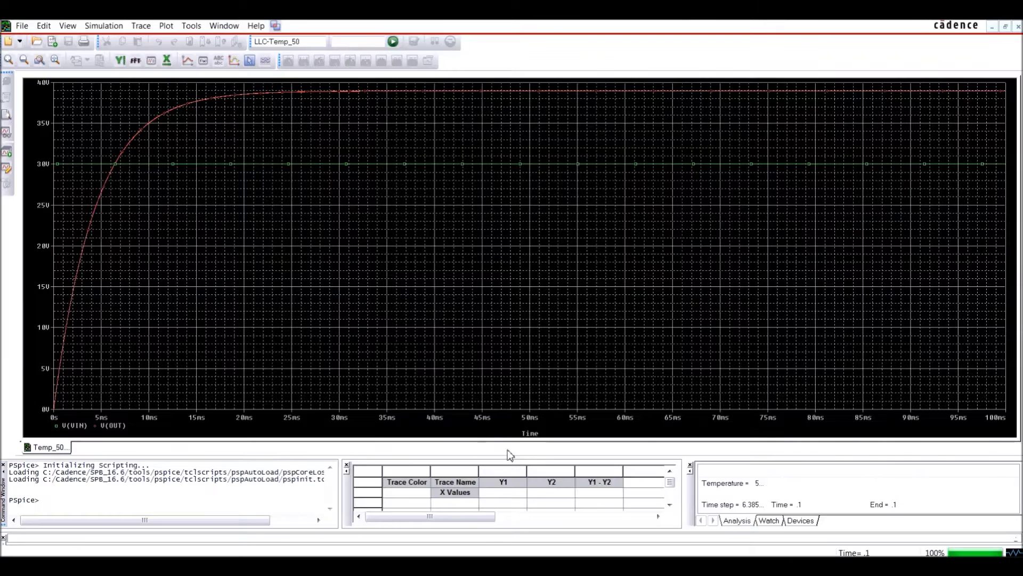